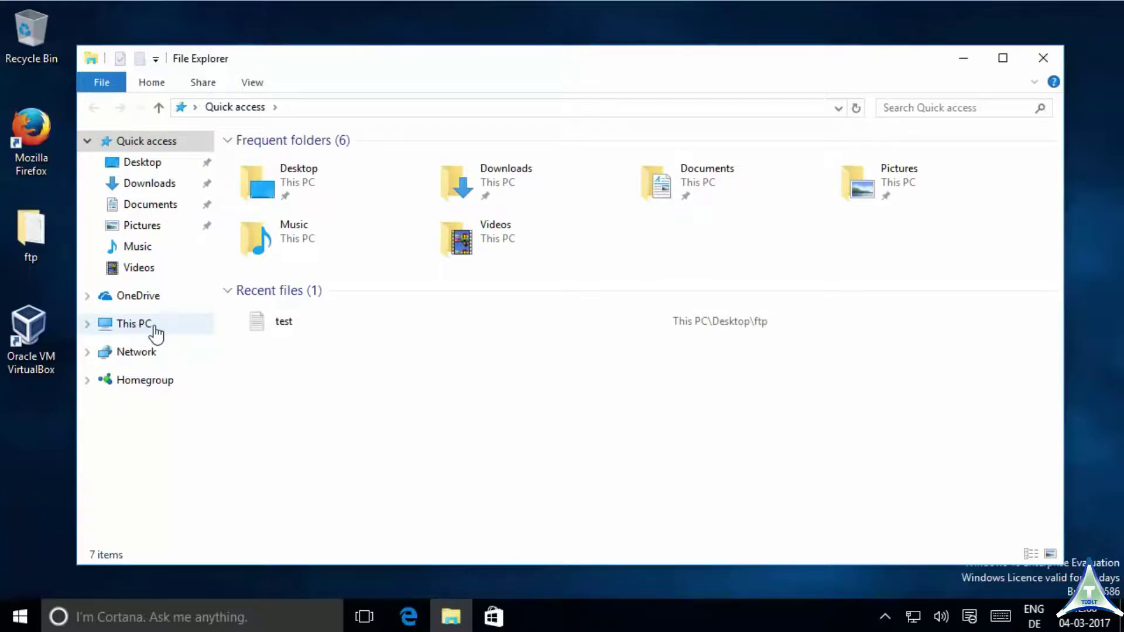
Step: Open Computer Management for This PC, minimize File Explorer, and show Disk Management
{"action": "left_click", "coordinate": [154, 326]}
{"action": "right_click", "coordinate": [154, 325]}
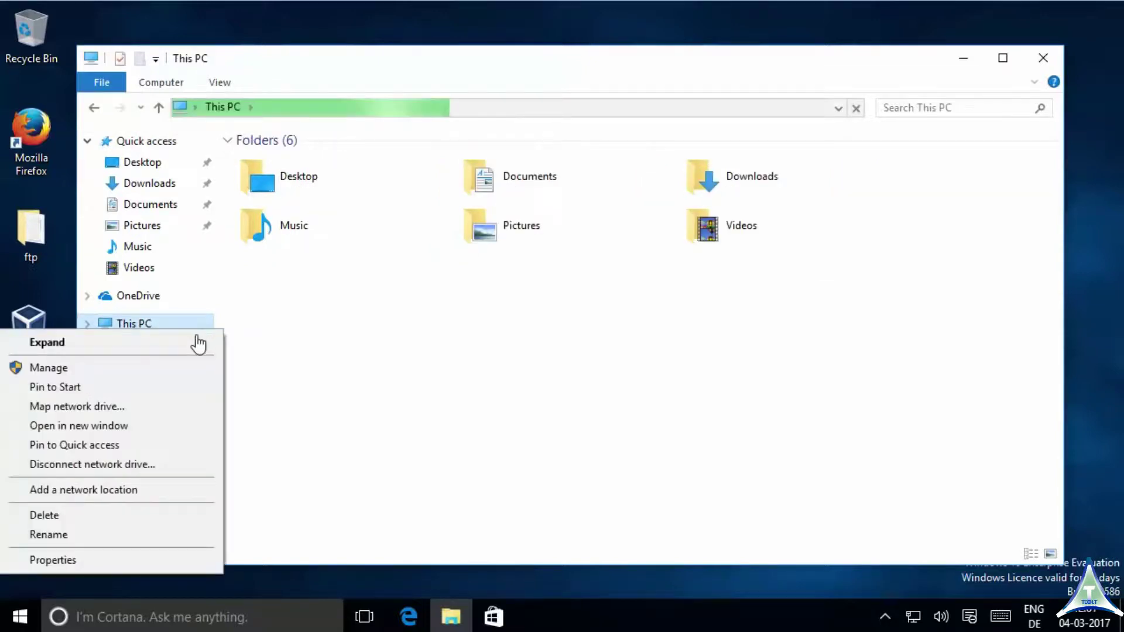
{"action": "left_click", "coordinate": [64, 369]}
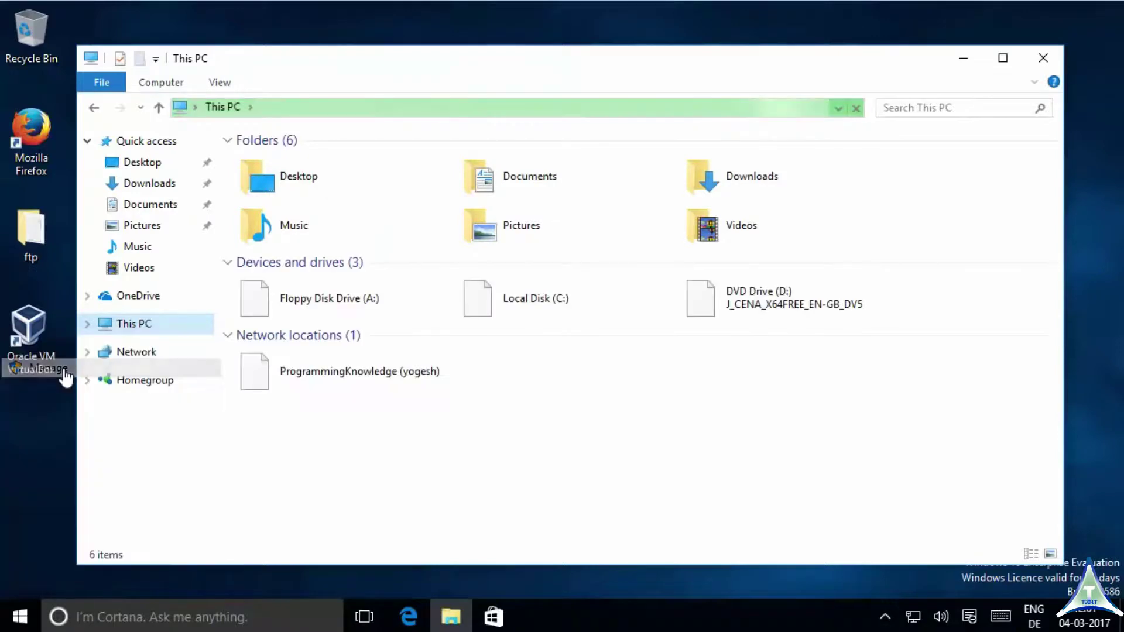
{"action": "left_click", "coordinate": [961, 57]}
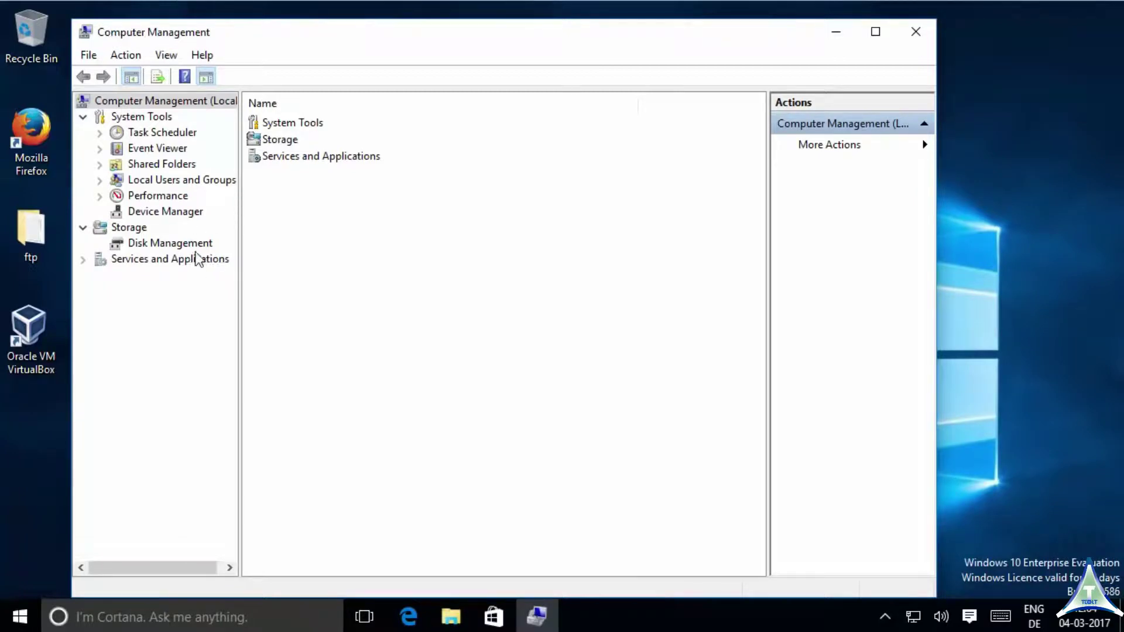
{"action": "left_click", "coordinate": [132, 241]}
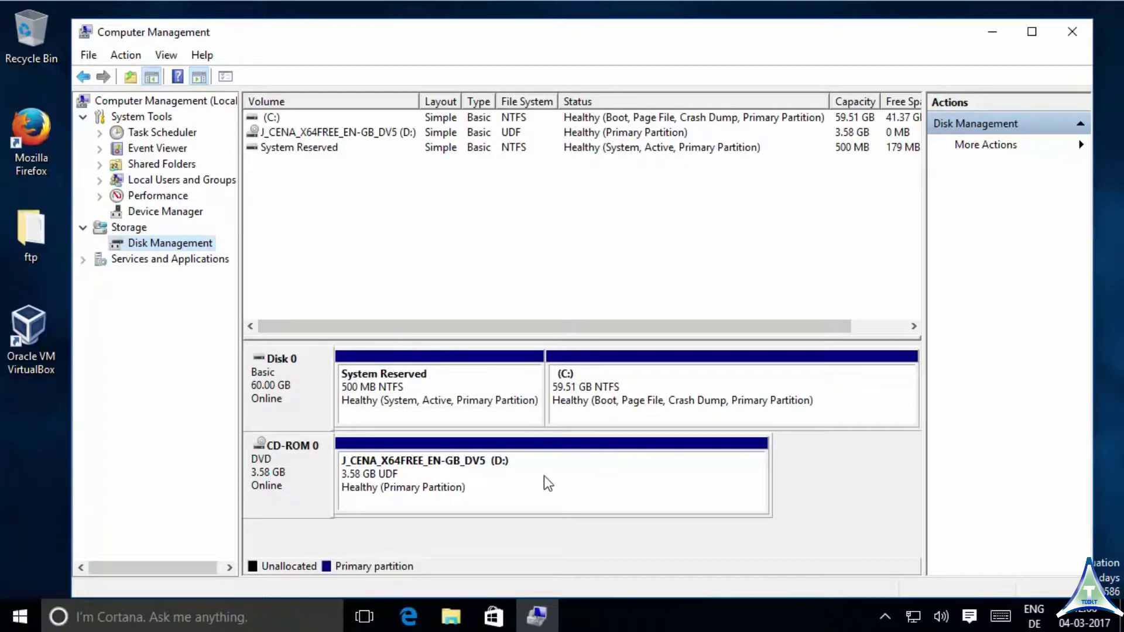
Step: Shrink the C: volume on Disk 0 by 5000 MB
{"action": "left_click", "coordinate": [637, 387]}
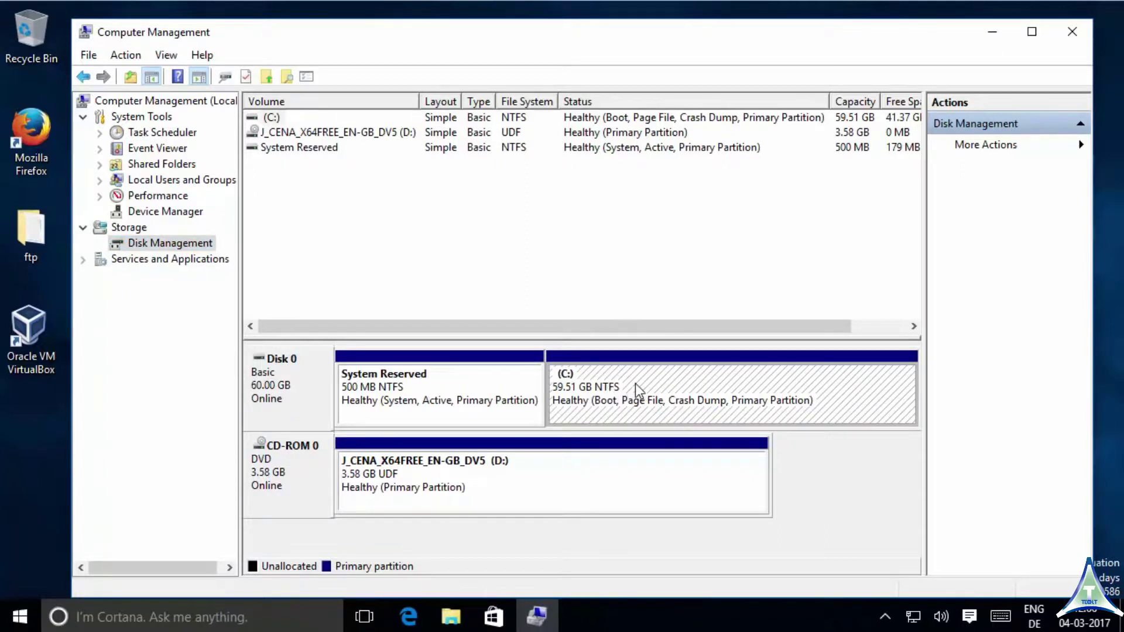
{"action": "right_click", "coordinate": [674, 386]}
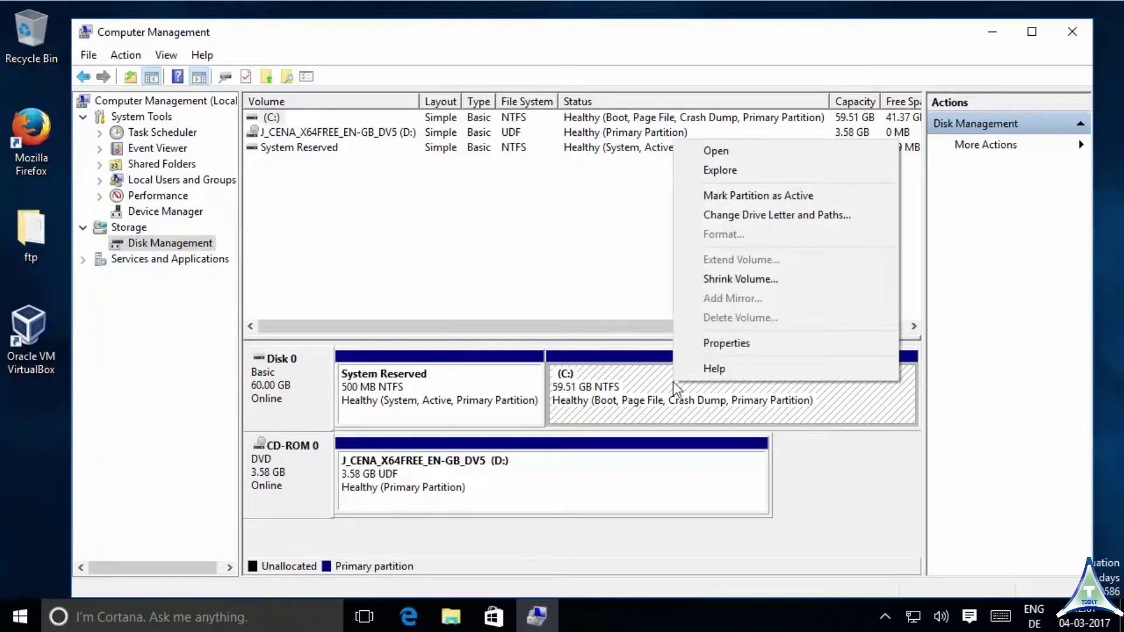
{"action": "left_click", "coordinate": [747, 280]}
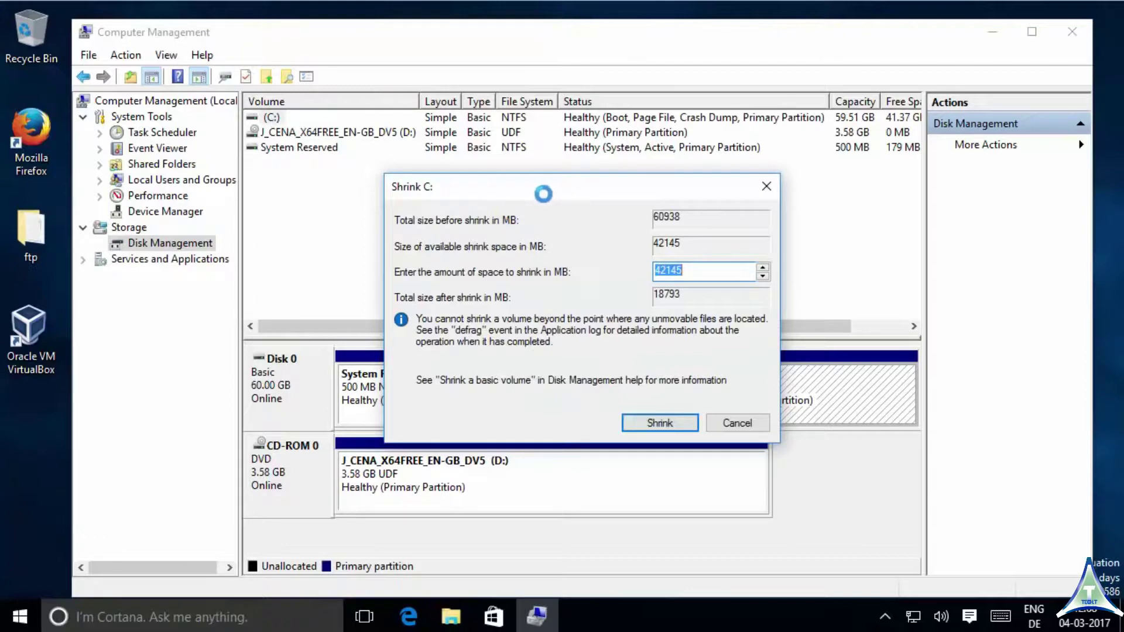
{"action": "left_click_drag", "start_coordinate": [543, 194], "coordinate": [547, 199]}
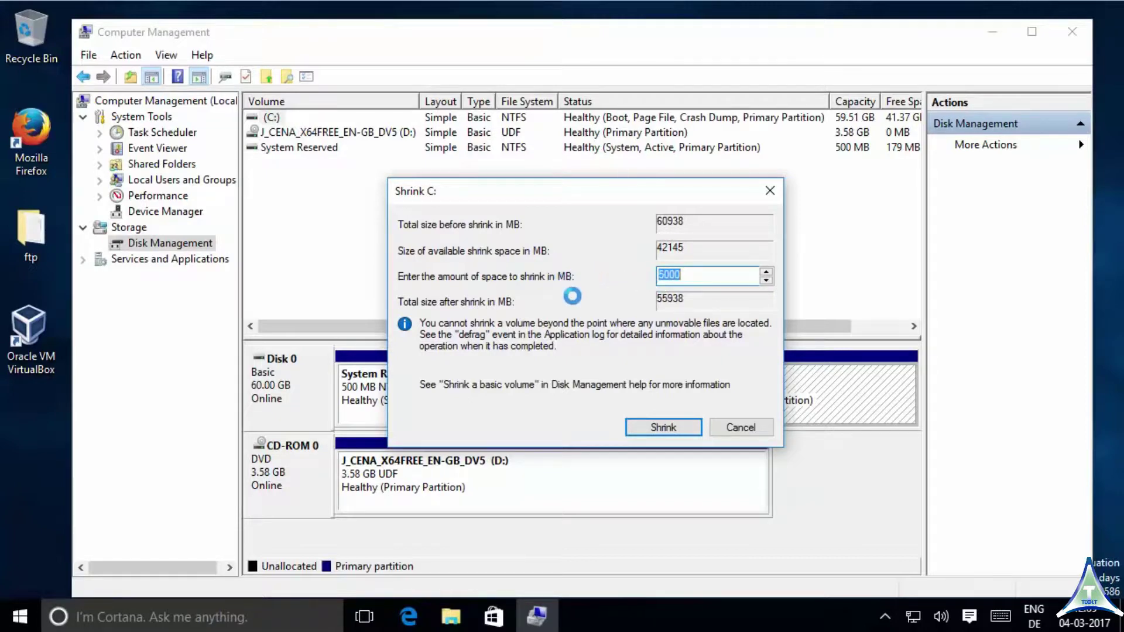
{"action": "left_click", "coordinate": [654, 427]}
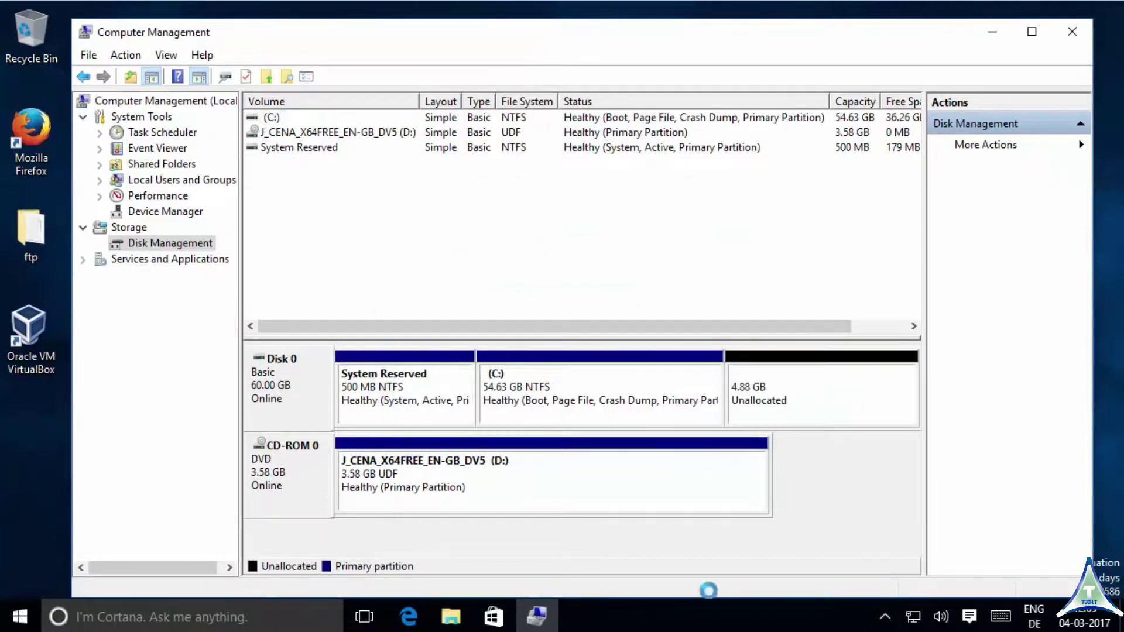
Step: Start a new simple volume in the unallocated space on Disk 0, with a volume size of 4999 MB
{"action": "left_click", "coordinate": [775, 386]}
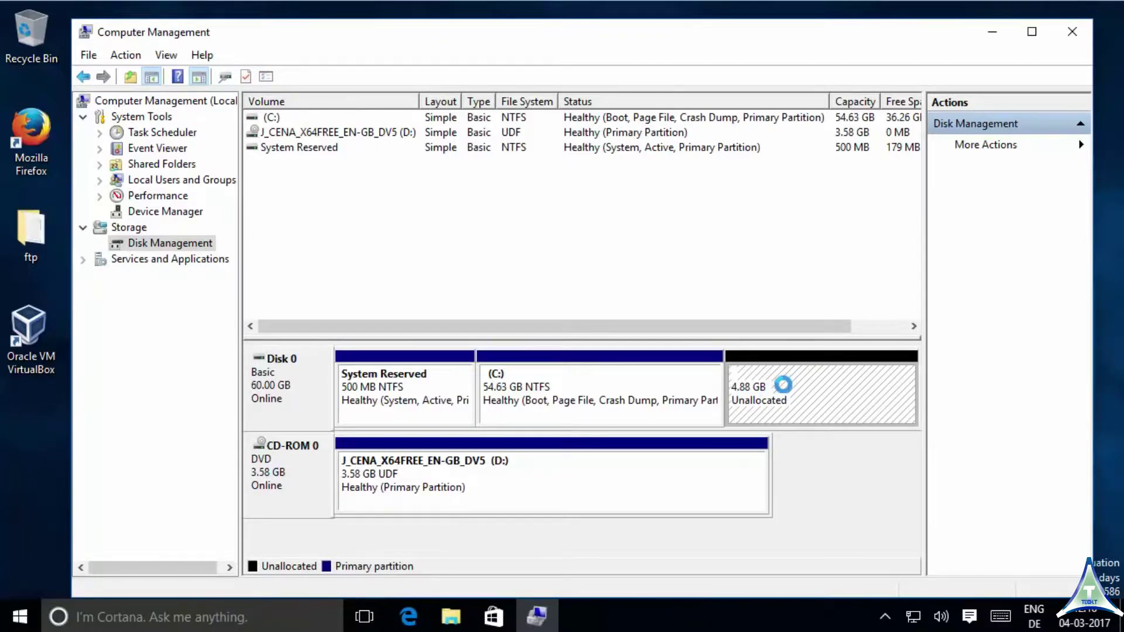
{"action": "right_click", "coordinate": [782, 384]}
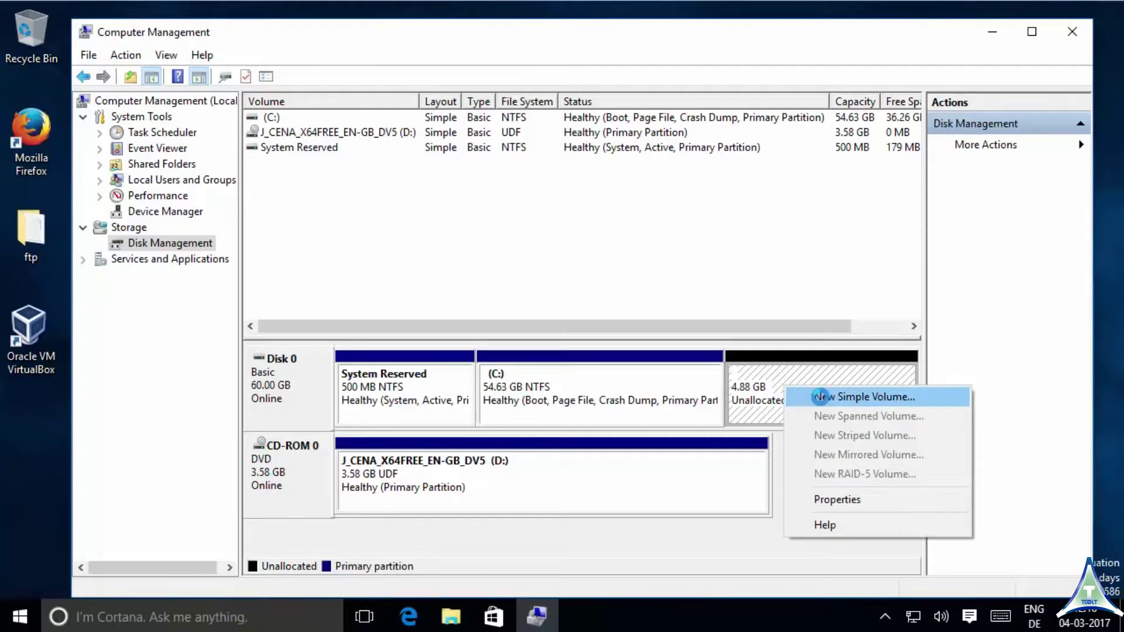
{"action": "left_click", "coordinate": [819, 397]}
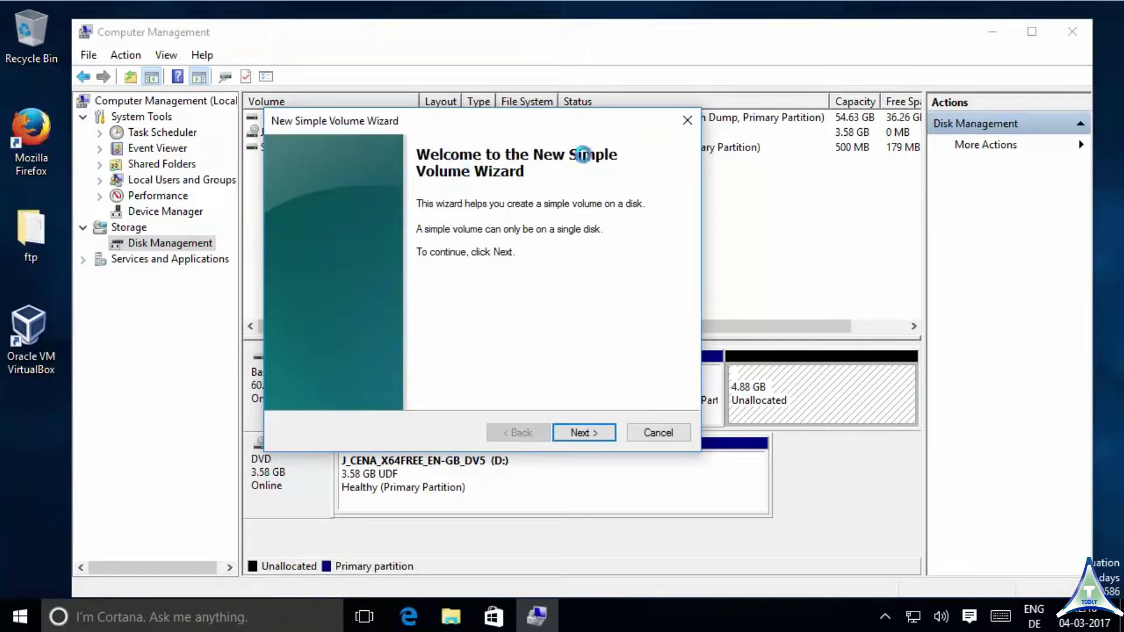
{"action": "left_click_drag", "start_coordinate": [485, 124], "coordinate": [648, 133]}
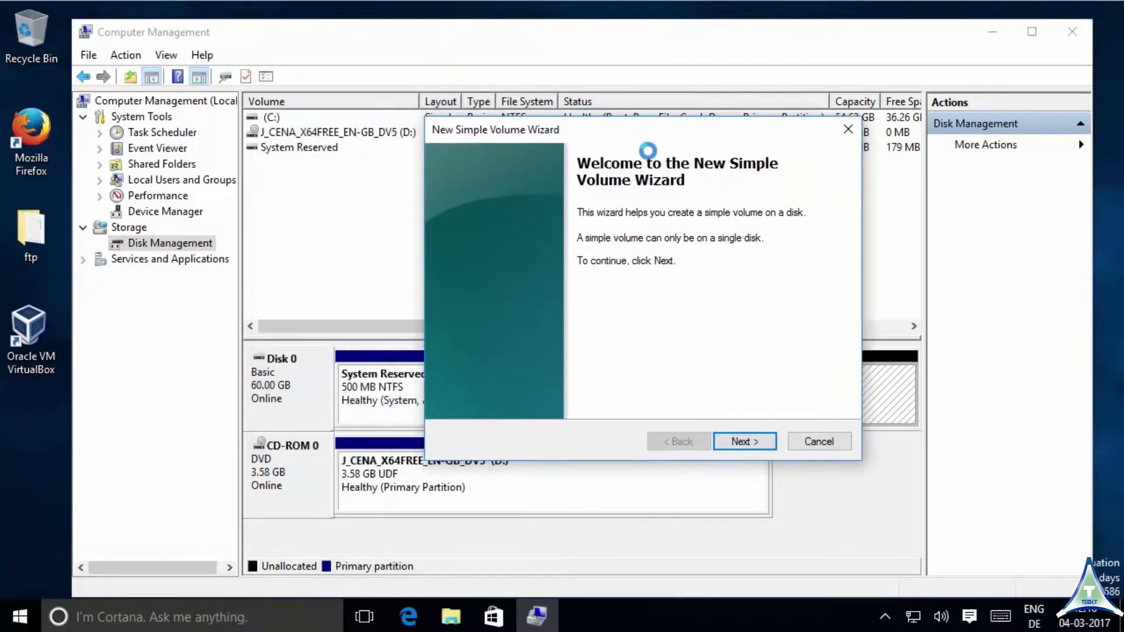
{"action": "left_click", "coordinate": [741, 439]}
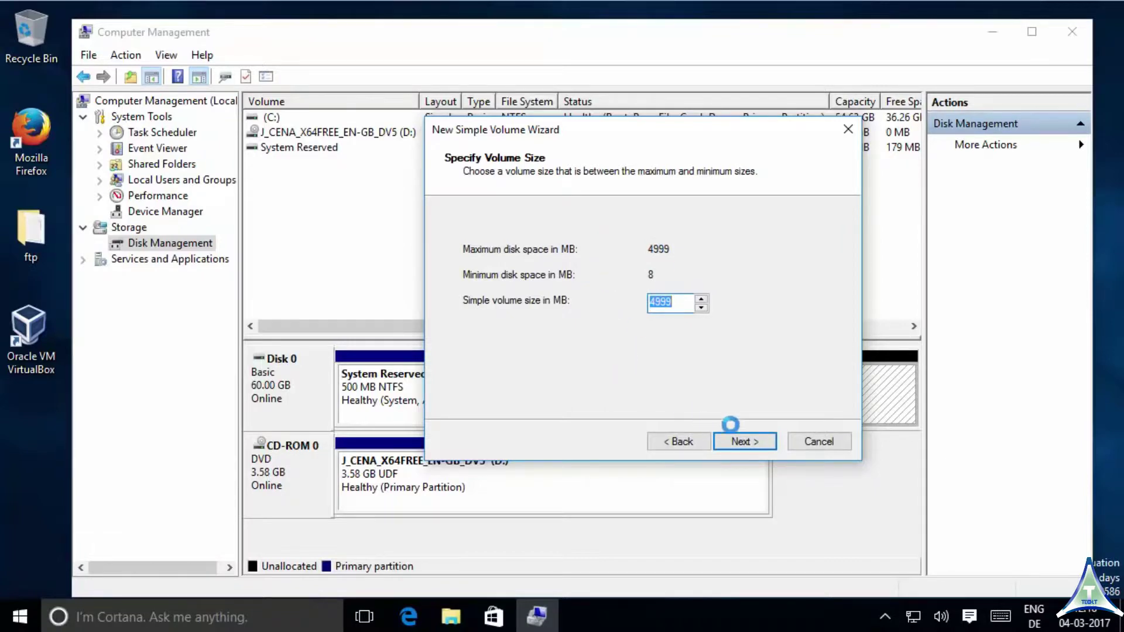
{"action": "left_click", "coordinate": [739, 441]}
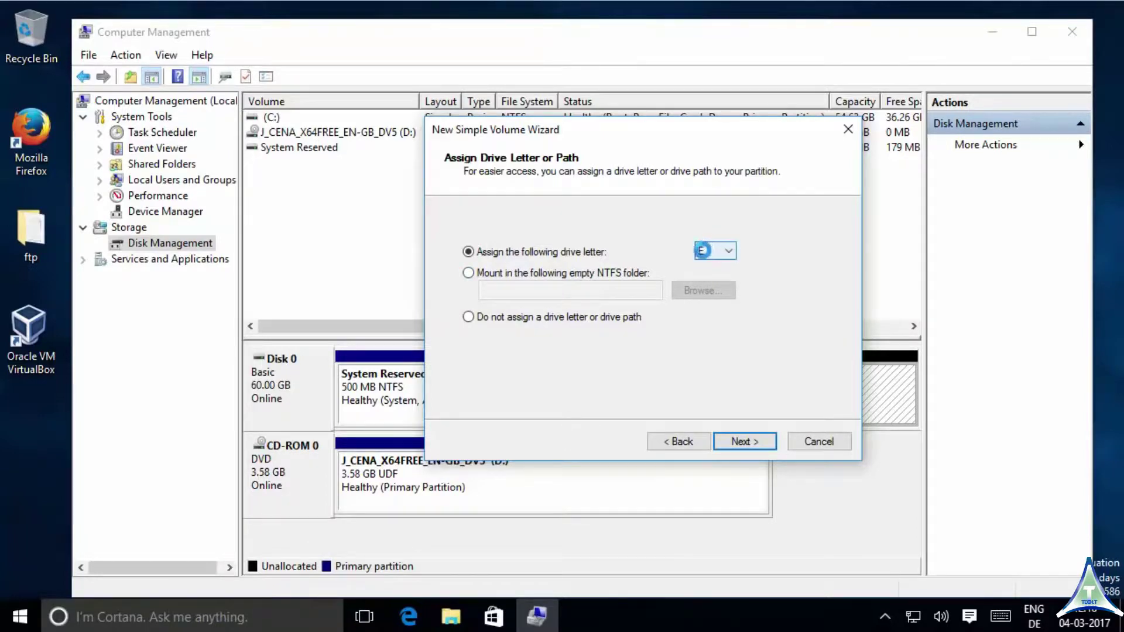
Step: Assign drive letter E and create the volume with an NTFS quick format, labelled Data
{"action": "left_click", "coordinate": [729, 251]}
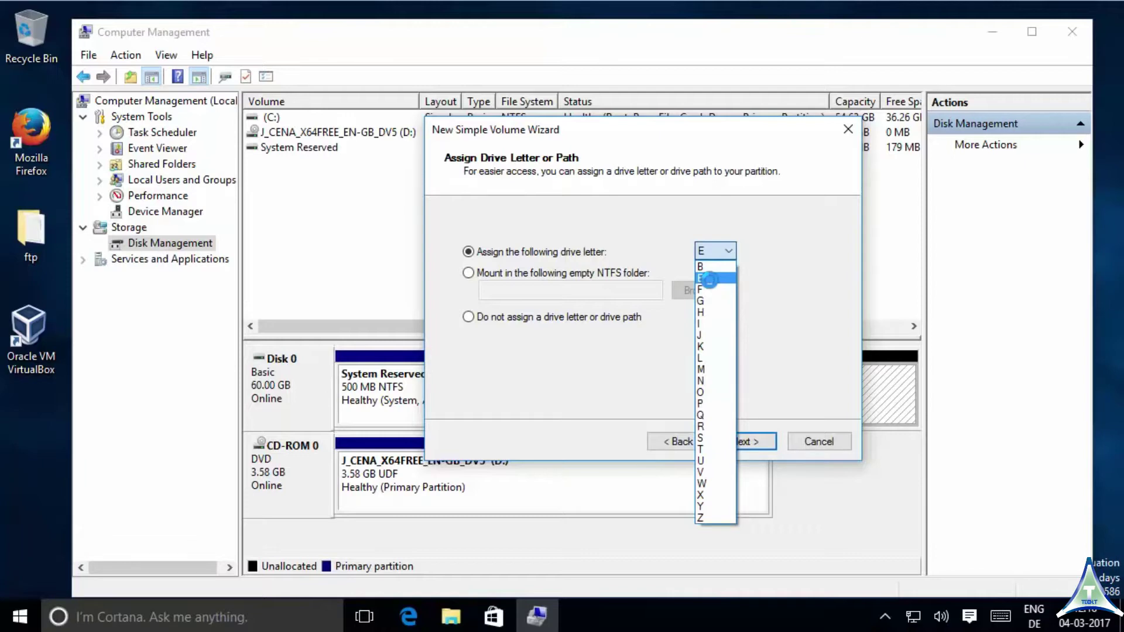
{"action": "left_click", "coordinate": [709, 278]}
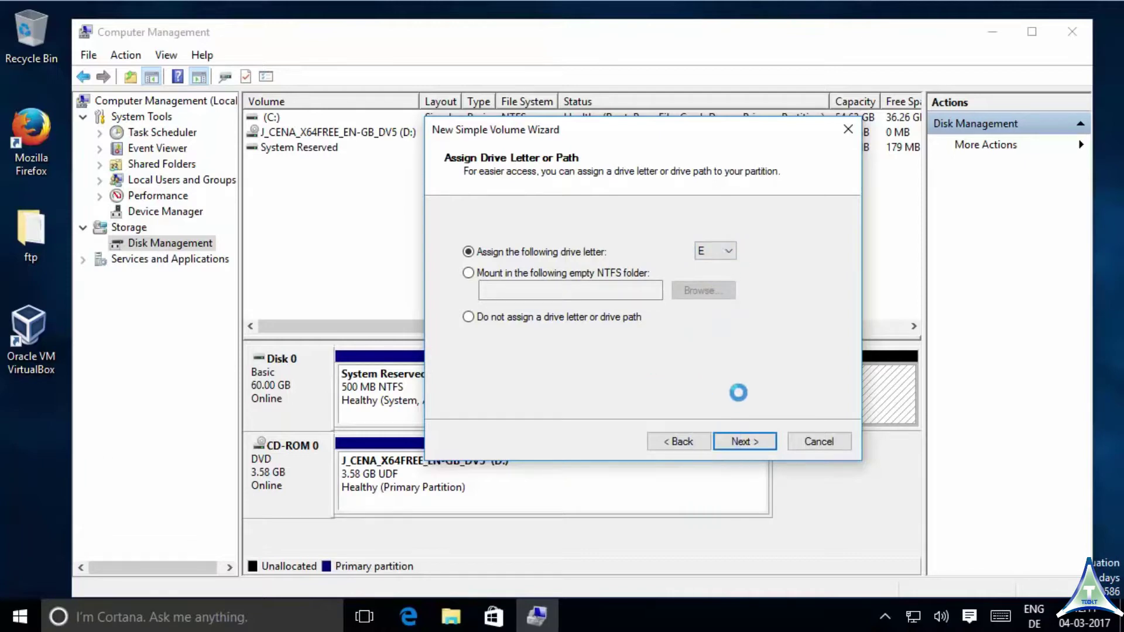
{"action": "left_click", "coordinate": [739, 442]}
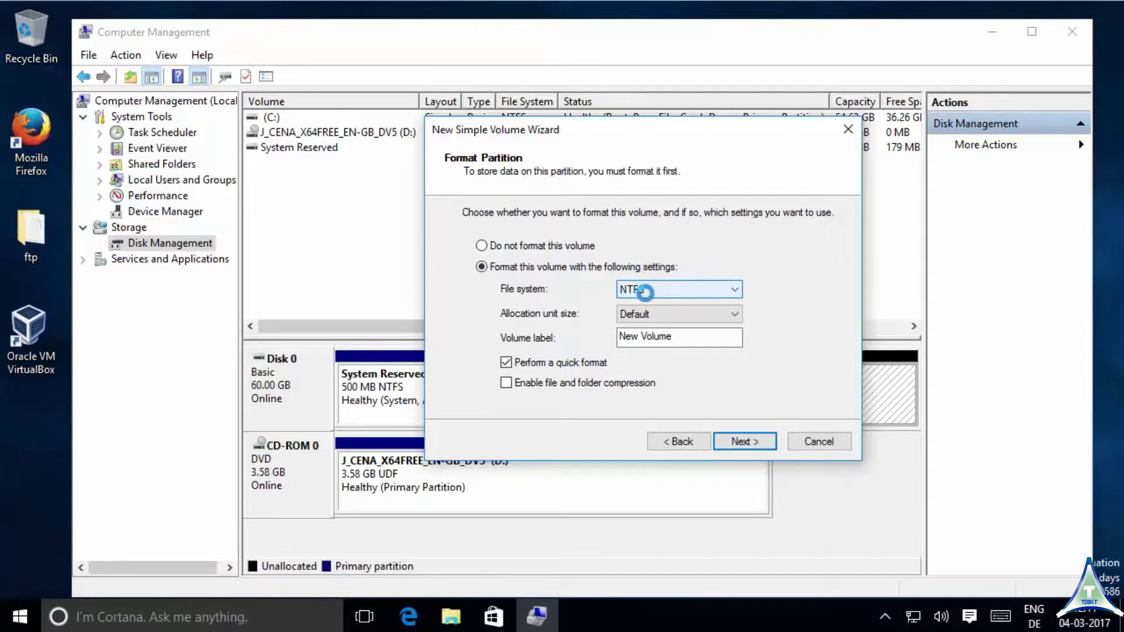
{"action": "left_click", "coordinate": [685, 338]}
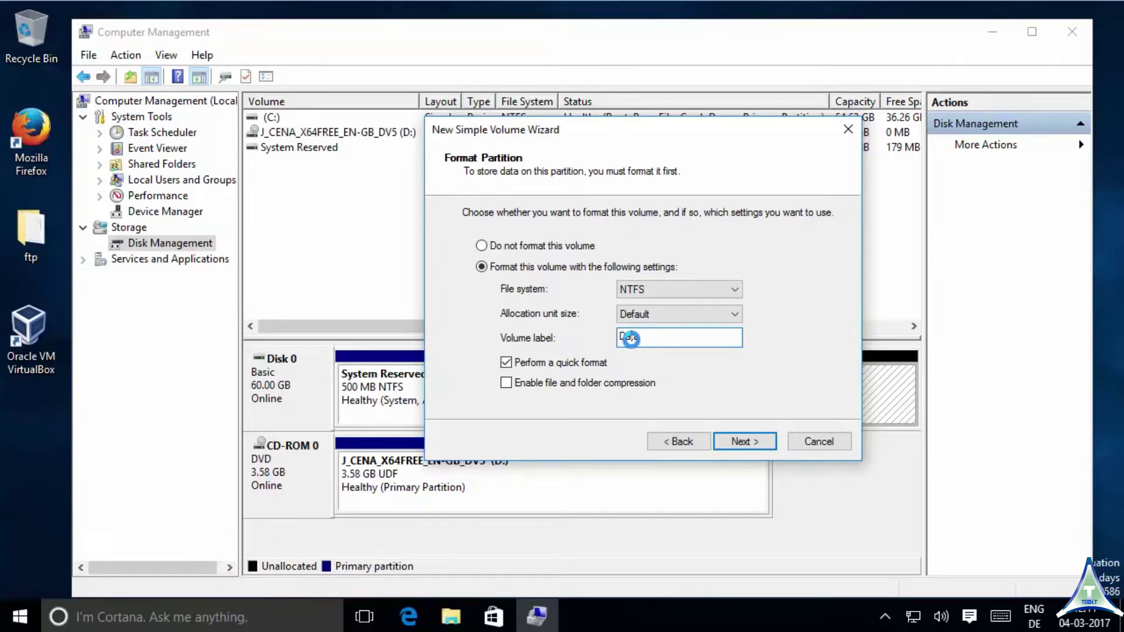
{"action": "left_click", "coordinate": [744, 442]}
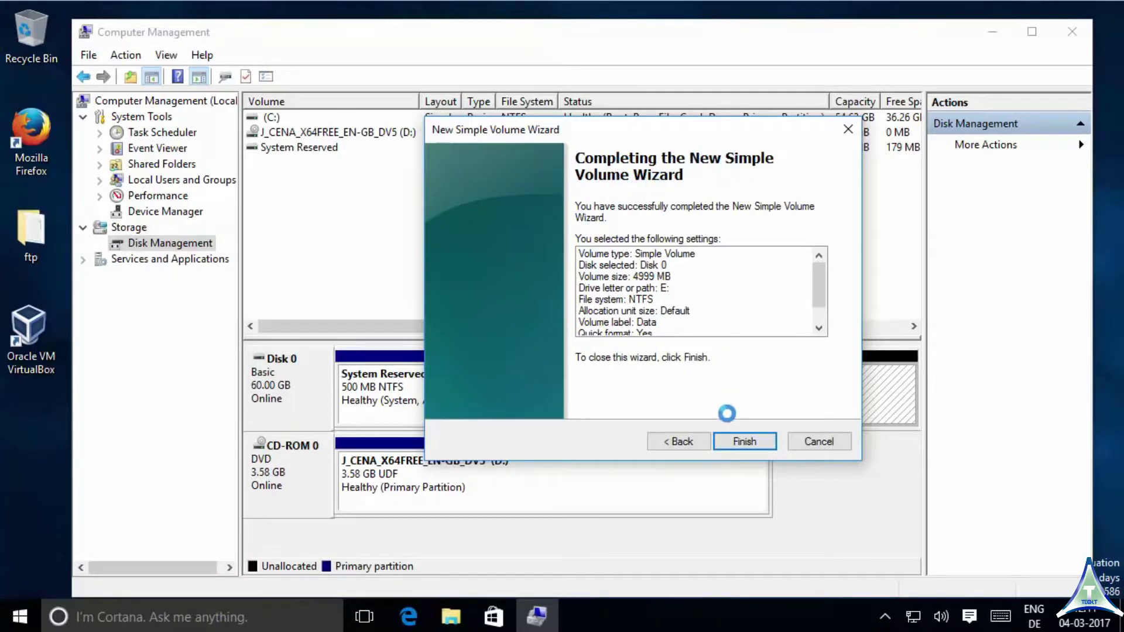
{"action": "left_click", "coordinate": [748, 440]}
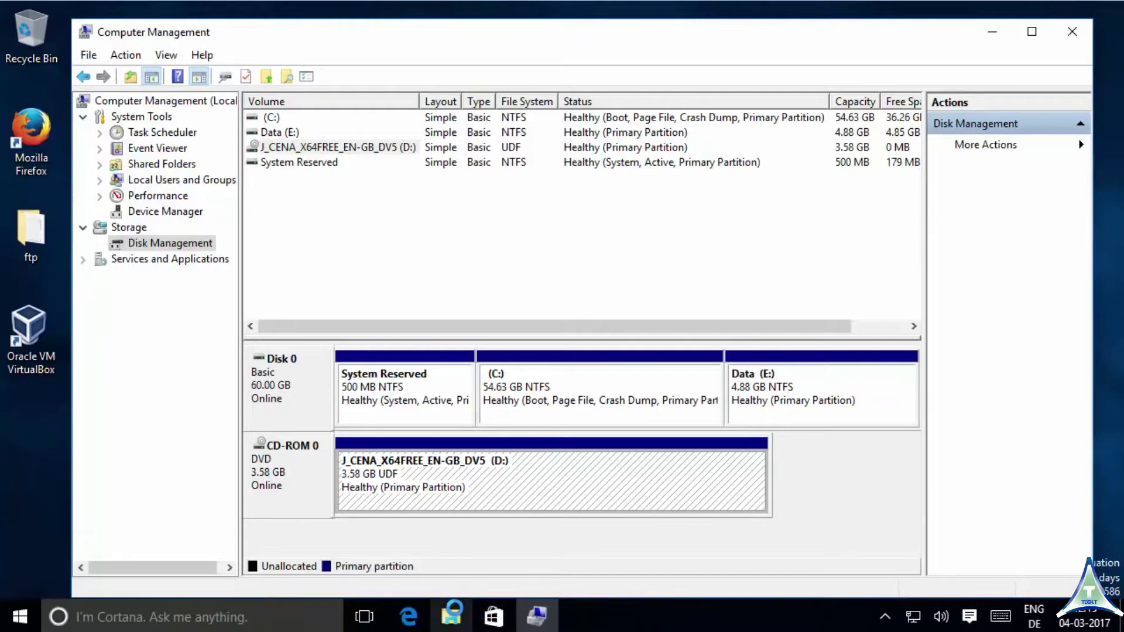
Step: Switch to File Explorer to check This PC for the new Data (E:) drive, and return to Disk Management
{"action": "left_click", "coordinate": [454, 600]}
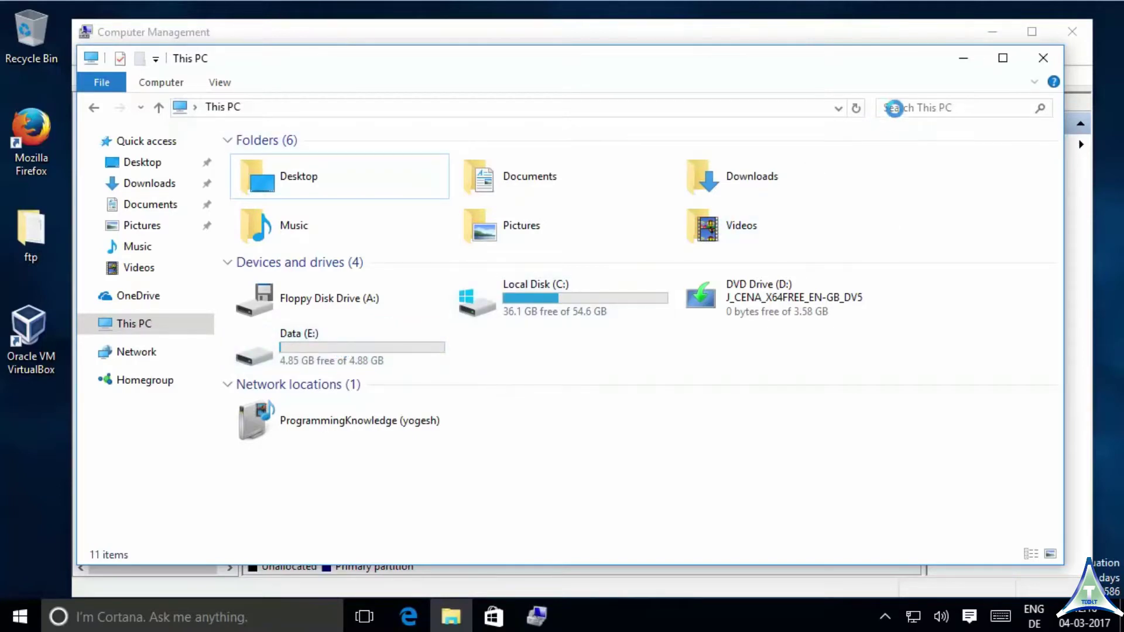
{"action": "left_click", "coordinate": [961, 58]}
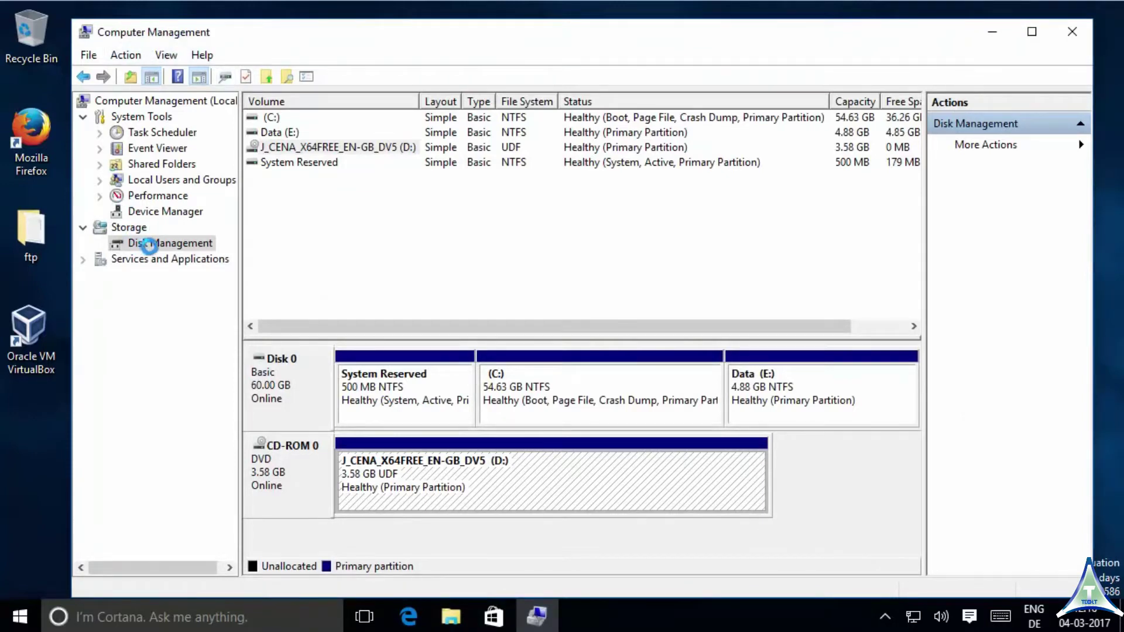
Step: Delete the Data (E:) volume from Disk 0 and agree to erase its data
{"action": "left_click", "coordinate": [776, 392]}
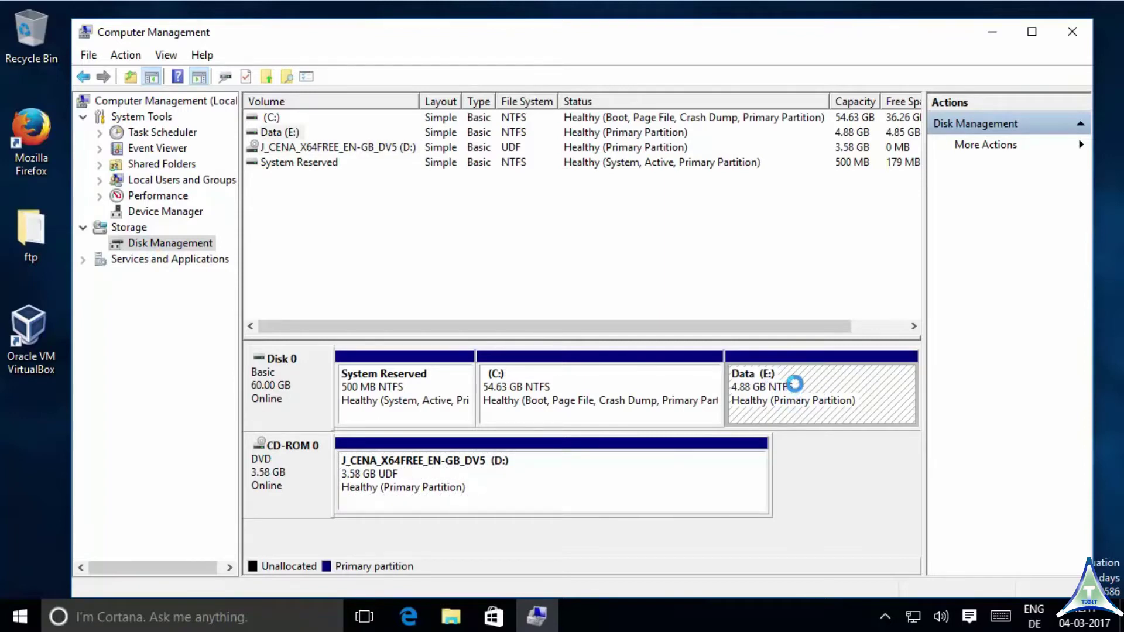
{"action": "right_click", "coordinate": [794, 384]}
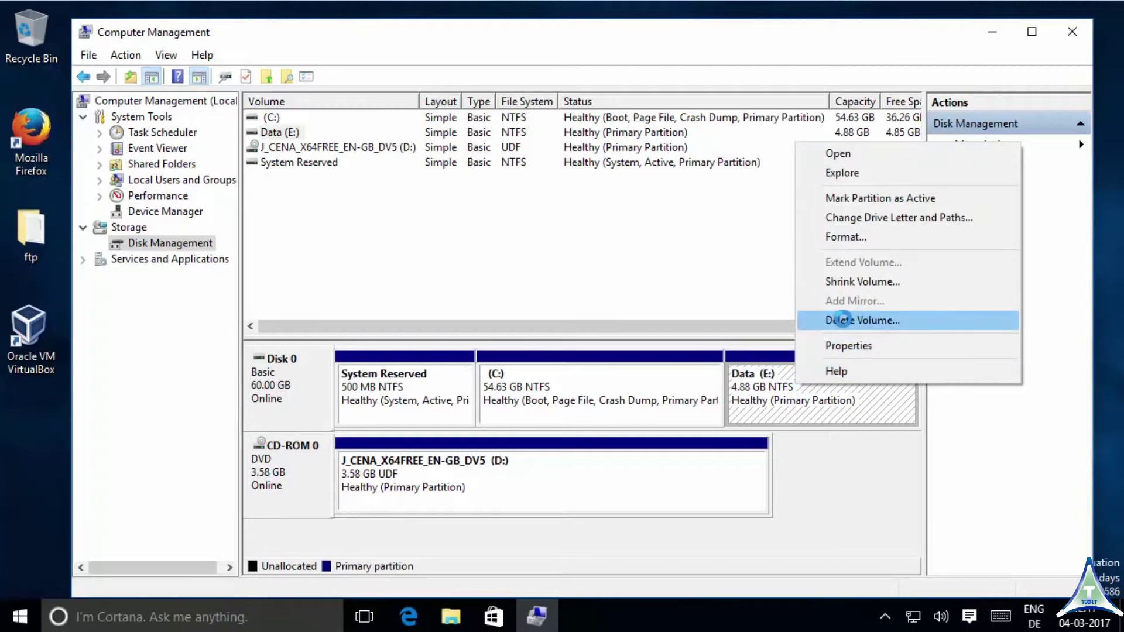
{"action": "left_click", "coordinate": [840, 319]}
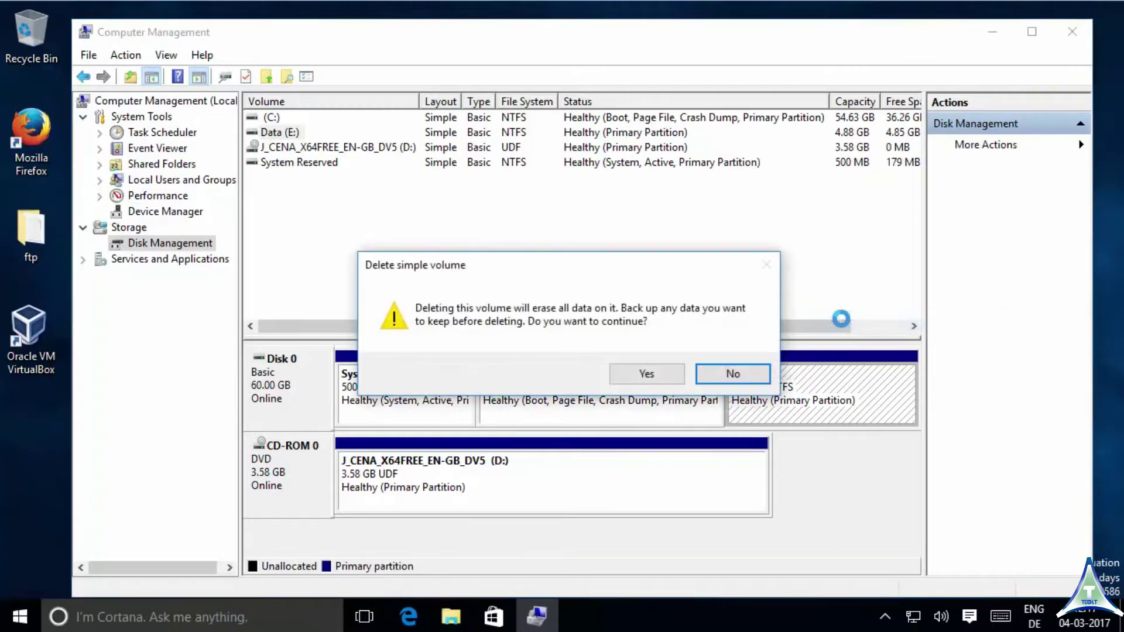
{"action": "left_click", "coordinate": [622, 373]}
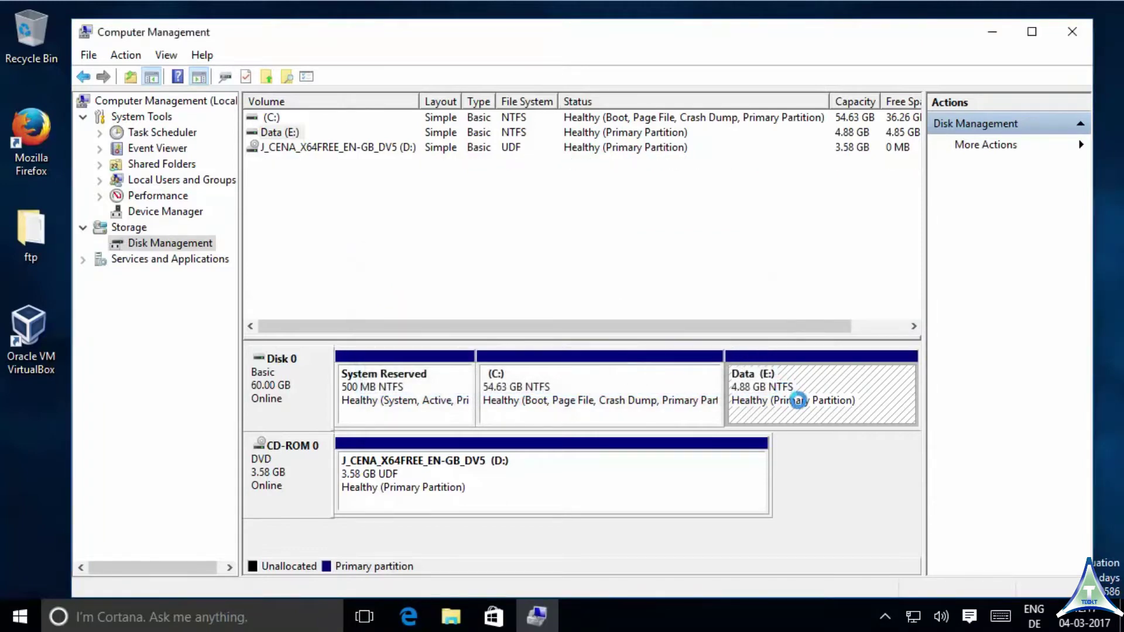
Step: Extend the C: volume with the 4999 MB of unallocated space on Disk 0
{"action": "left_click", "coordinate": [582, 384]}
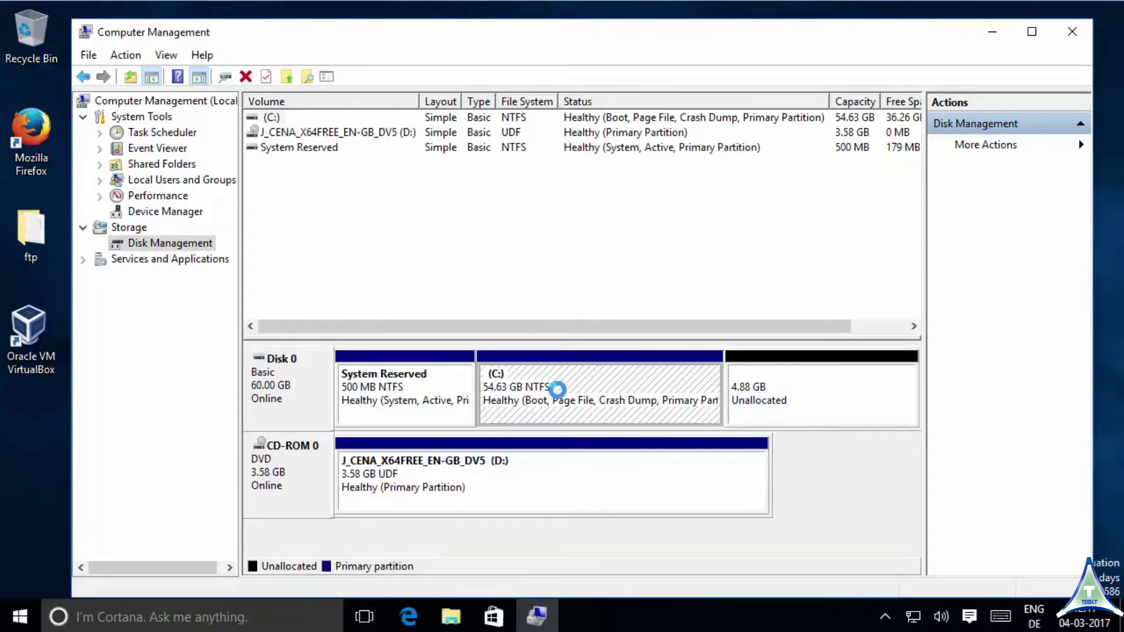
{"action": "right_click", "coordinate": [569, 380]}
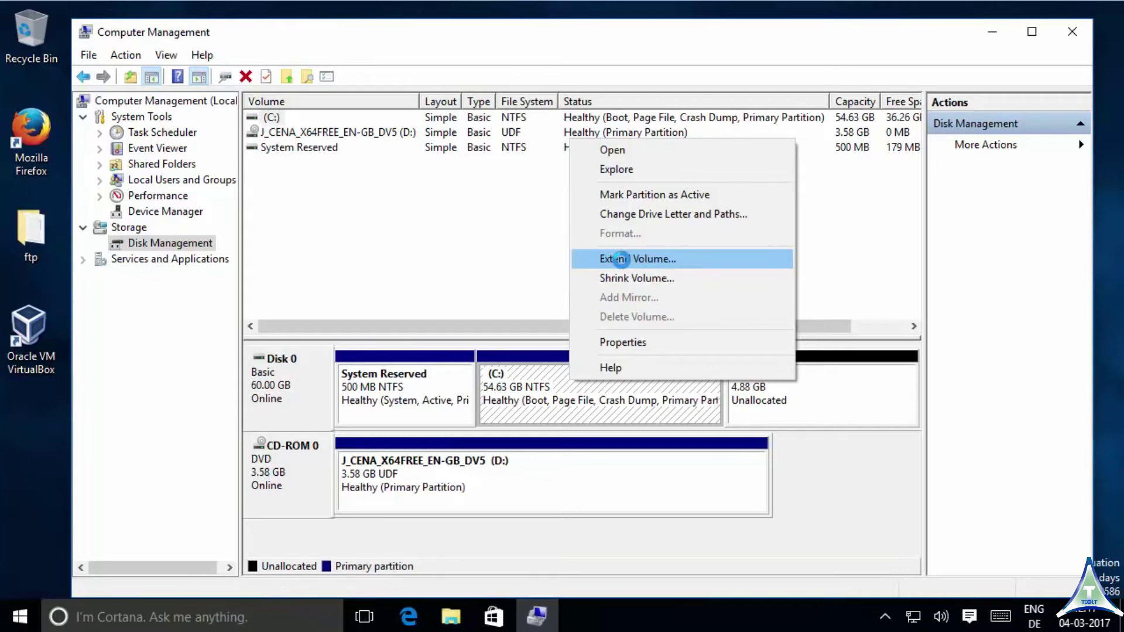
{"action": "left_click", "coordinate": [621, 258]}
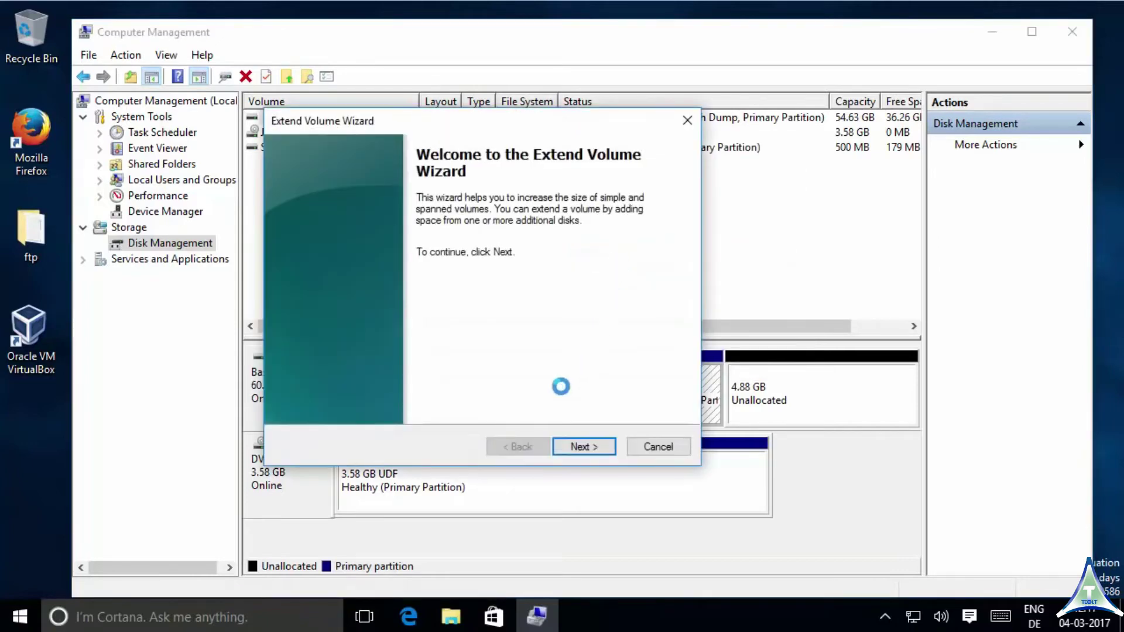
{"action": "left_click", "coordinate": [577, 446]}
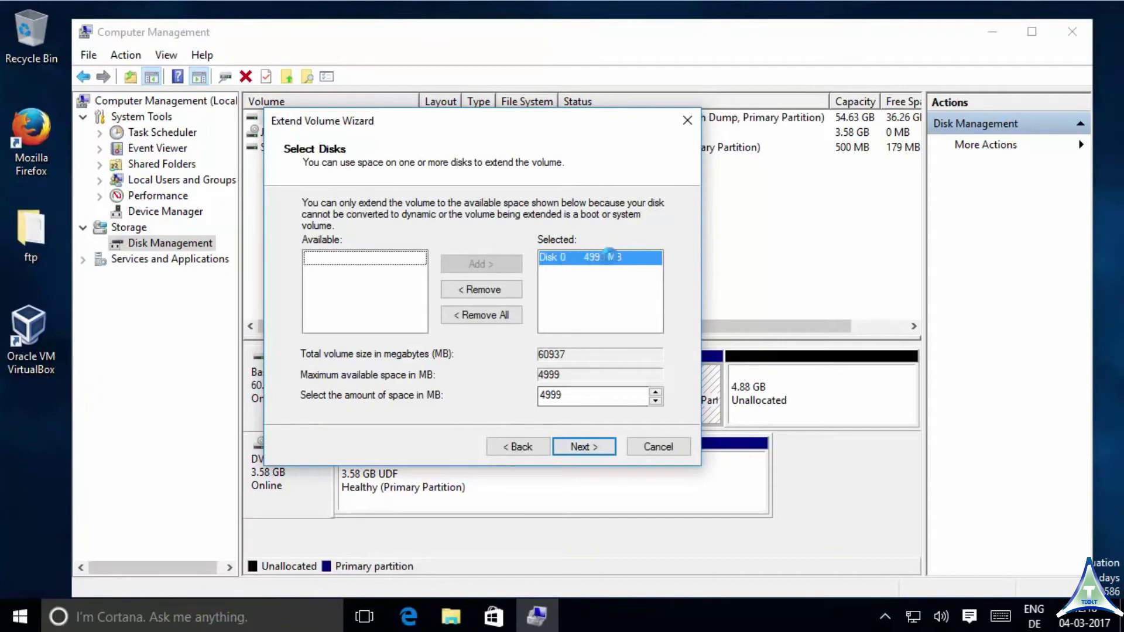
{"action": "left_click", "coordinate": [582, 447]}
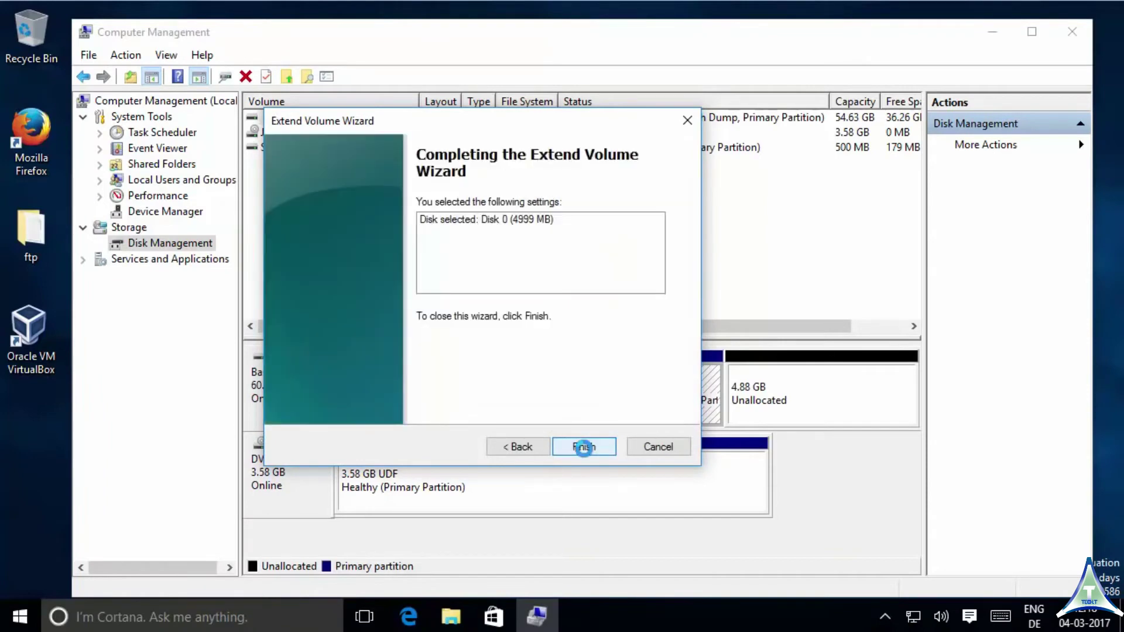
{"action": "left_click", "coordinate": [581, 446]}
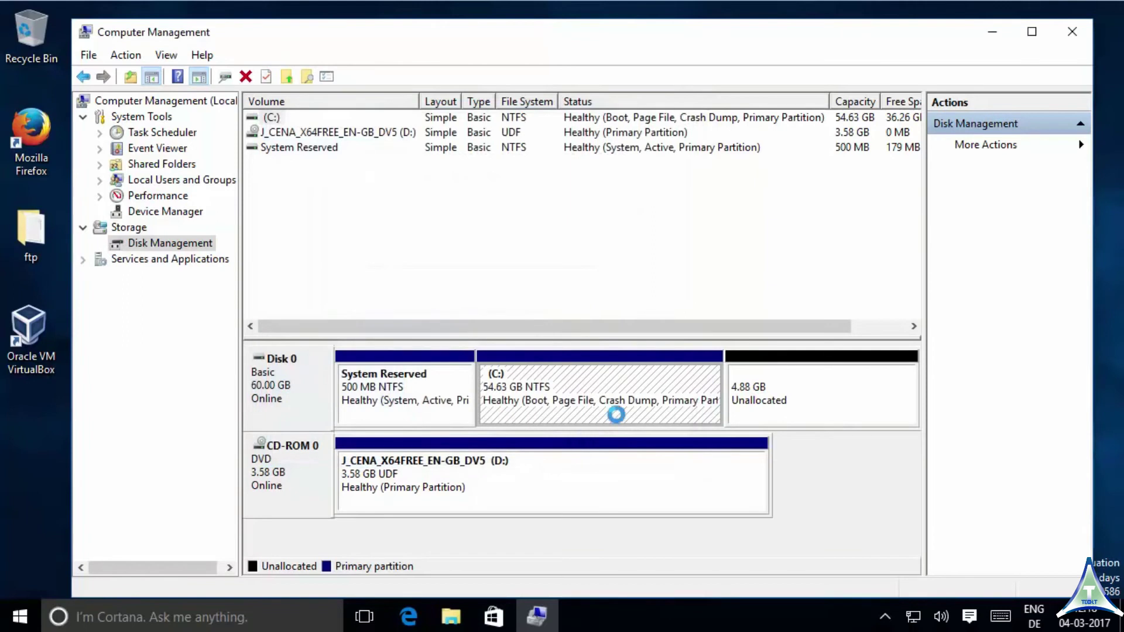